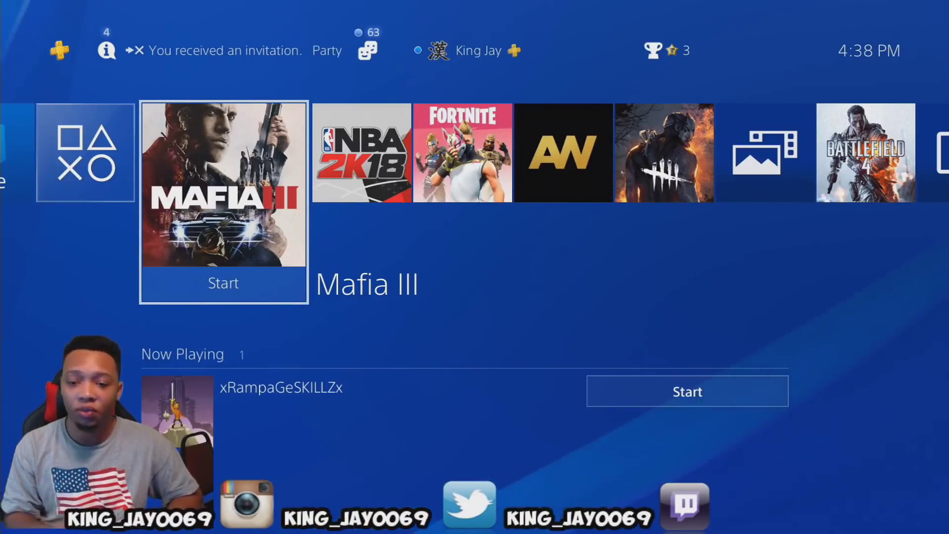
Confirm that all three Audio Sharing Settings options under Sharing and Broadcasts are enabled.
key("Up")
key("Right")
key("Left")
key("Return")
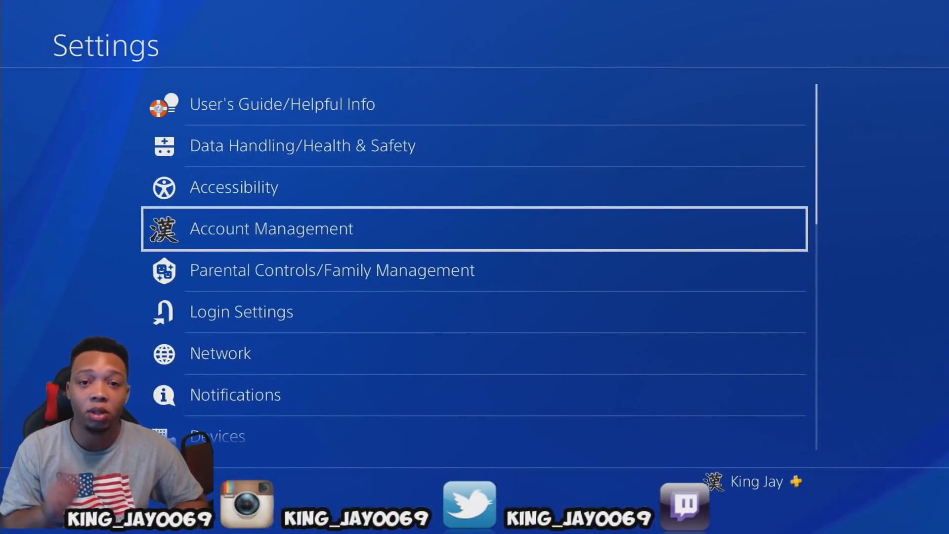
key("Down")
key("Down")
key("Down")
key("Down")
key("Down")
key("Down")
key("Down")
key("Down")
key("Down")
key("Down")
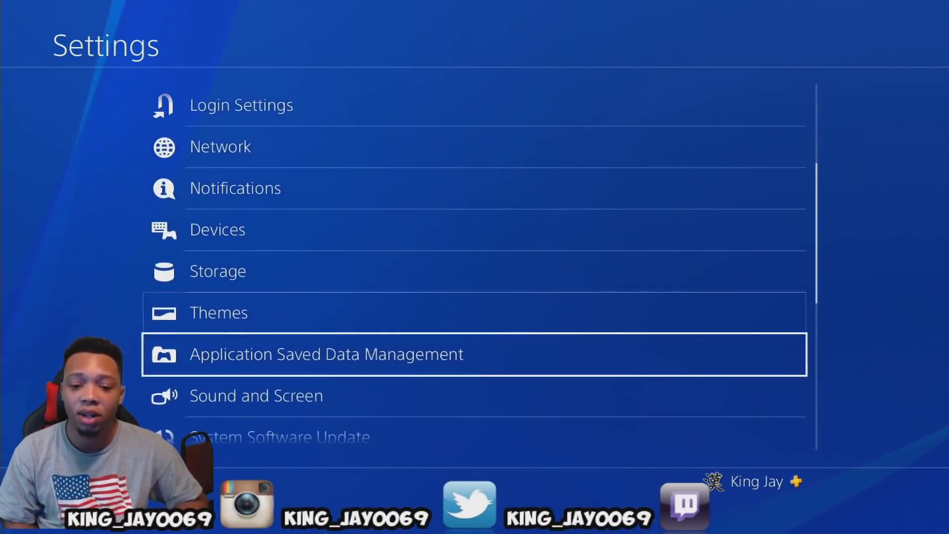
key("Down")
key("Return")
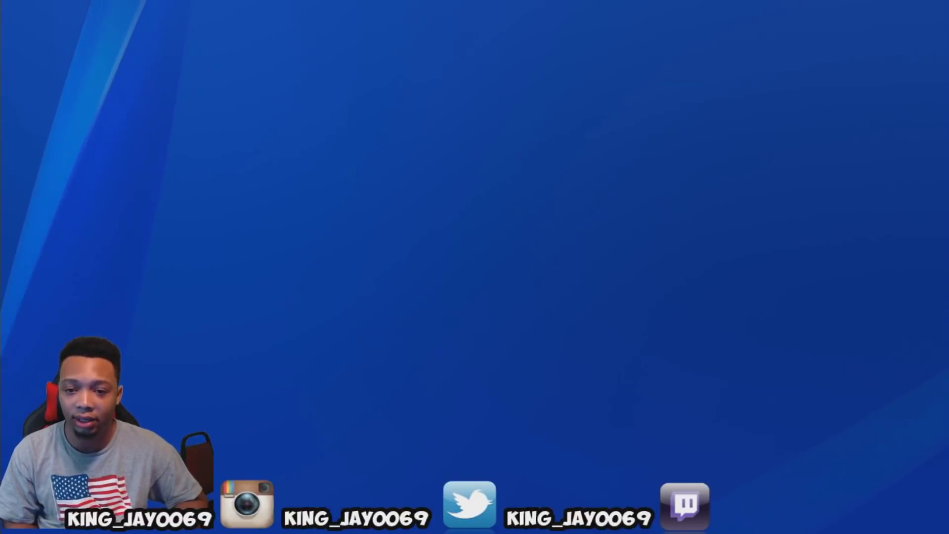
key("Down")
key("Down")
key("Down")
key("Down")
key("Return")
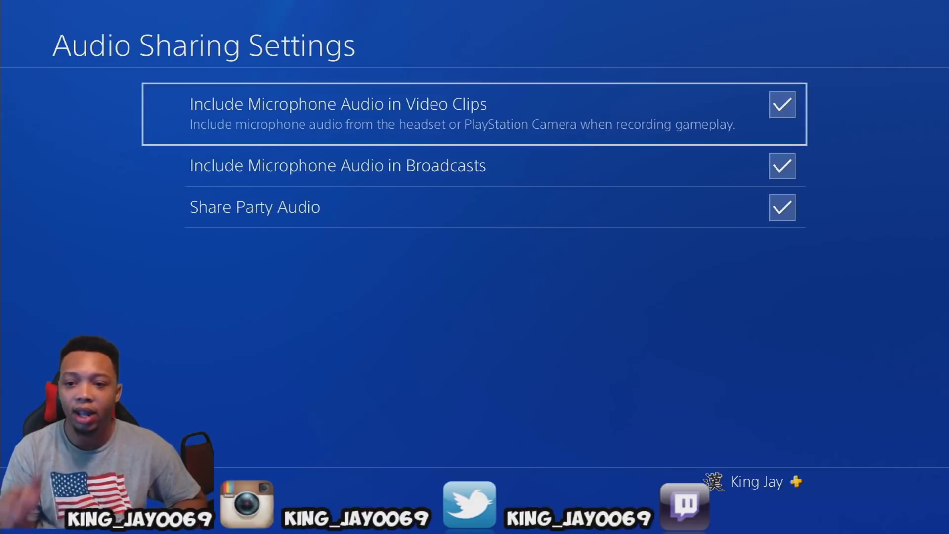
Return to the Sharing and Broadcasts list and open Broadcast Settings.
key("Escape")
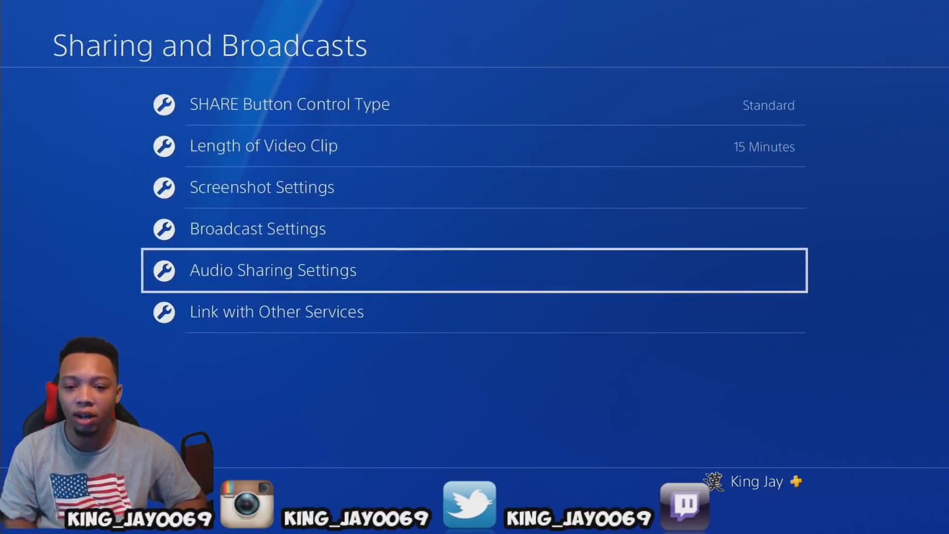
key("Up")
key("Return")
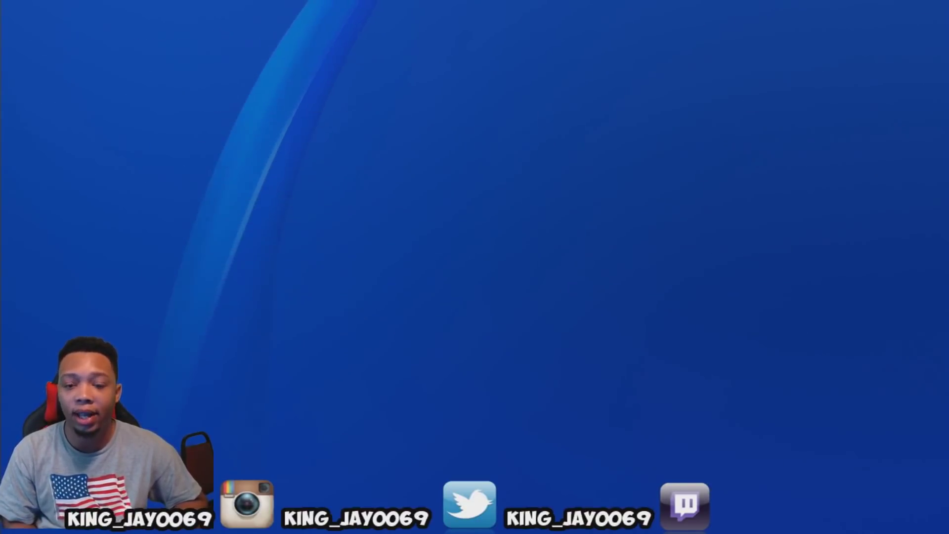
Review the camera and comment options in Advanced Settings, then back out to Sharing and Broadcasts.
key("Return")
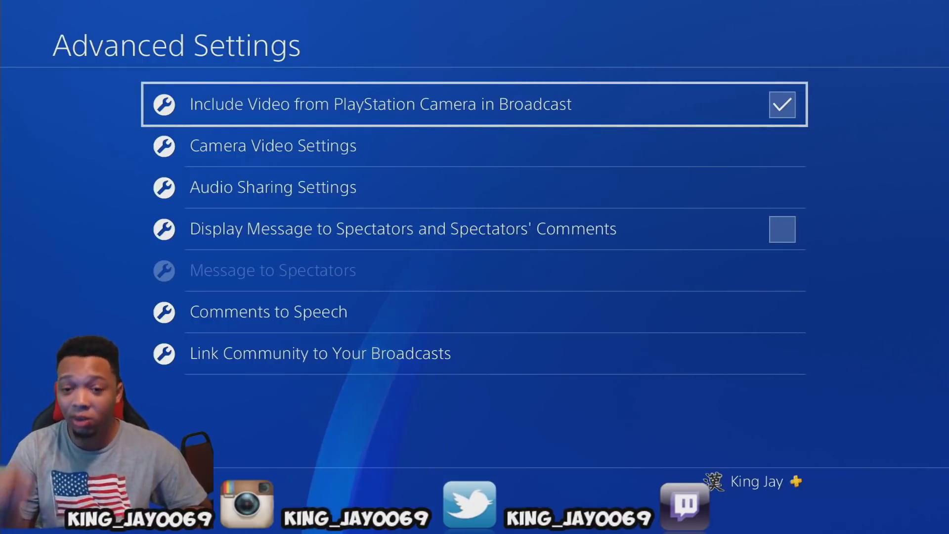
key("Escape")
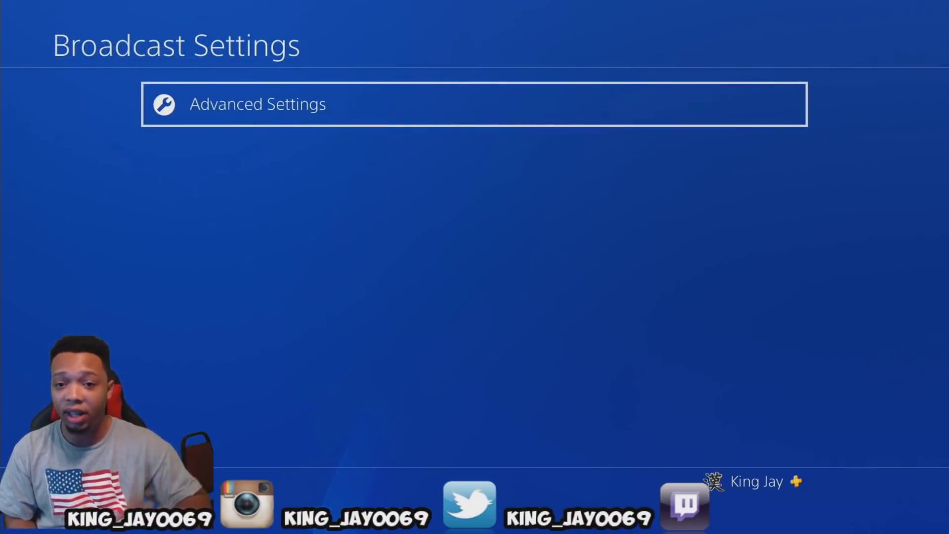
key("Escape")
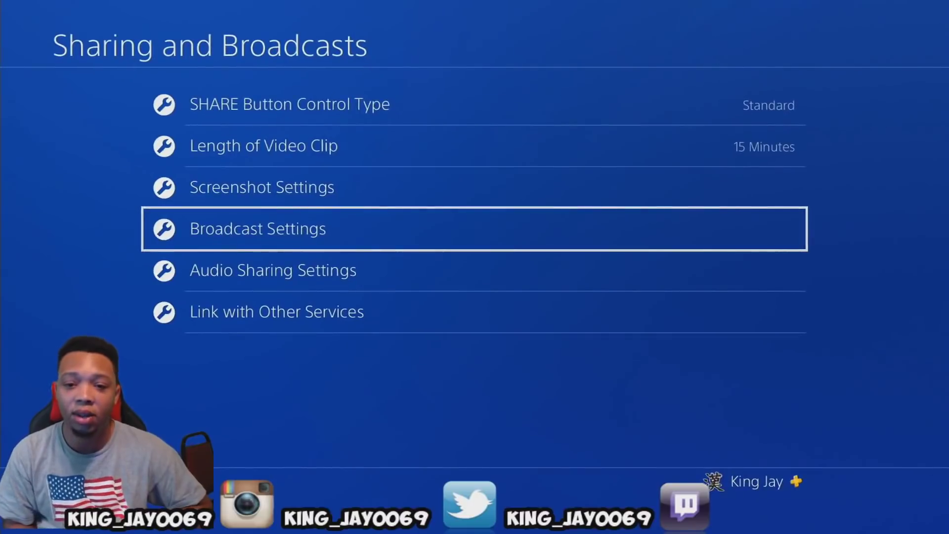
Link the account to YouTube via Link with Other Services, allowing Google access.
key("Down")
key("Down")
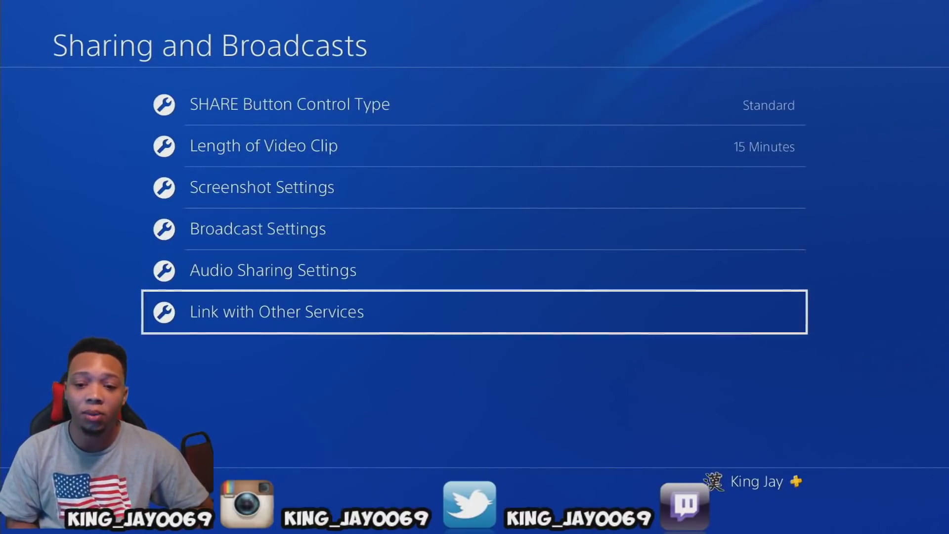
key("Return")
key("Down")
key("Down")
key("Down")
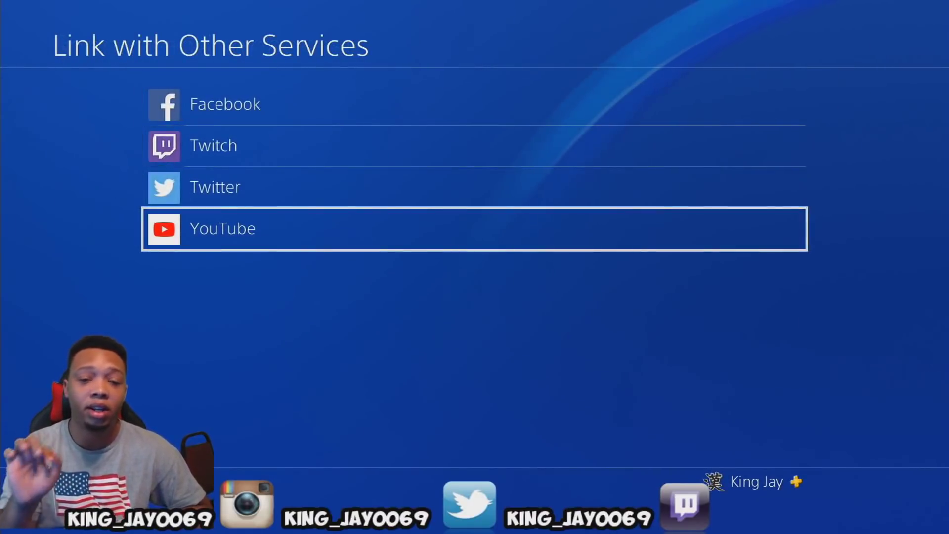
key("Return")
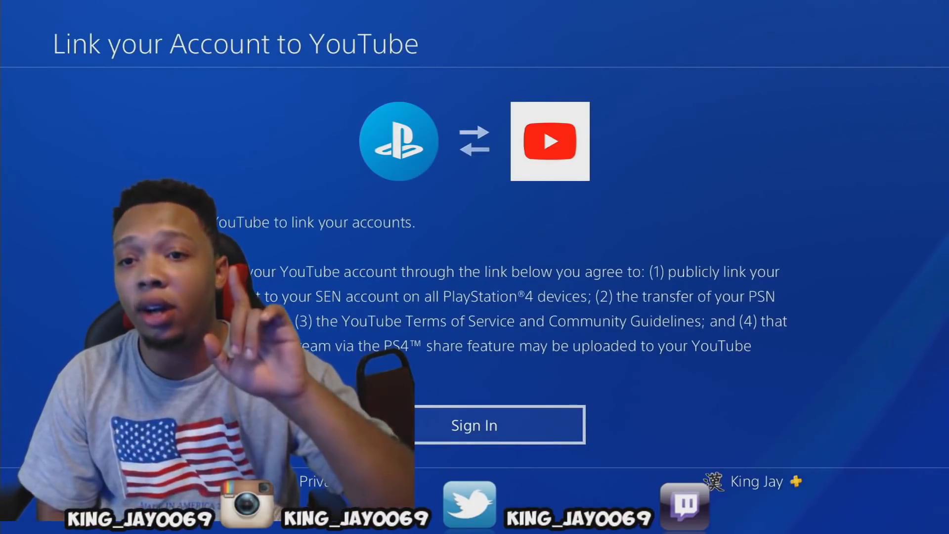
key("Return")
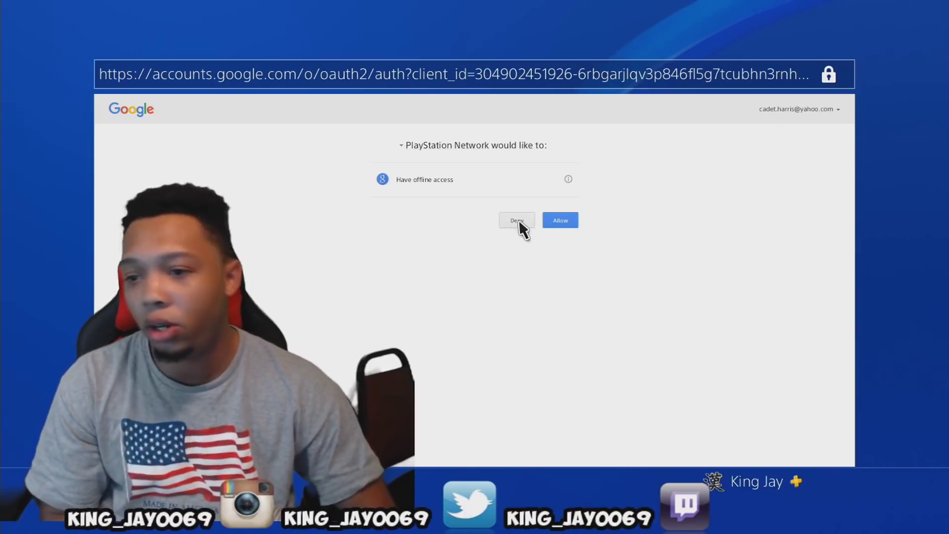
left_click(563, 220)
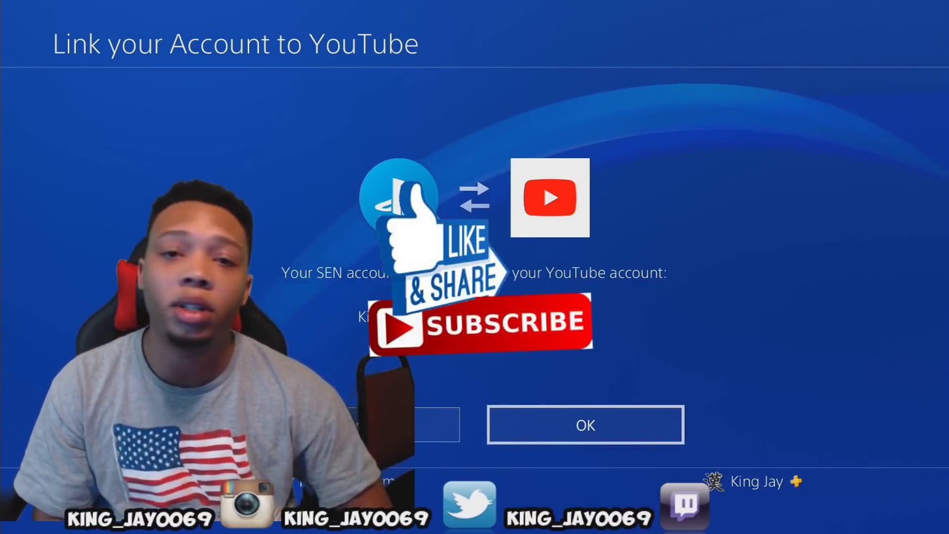
key("Return")
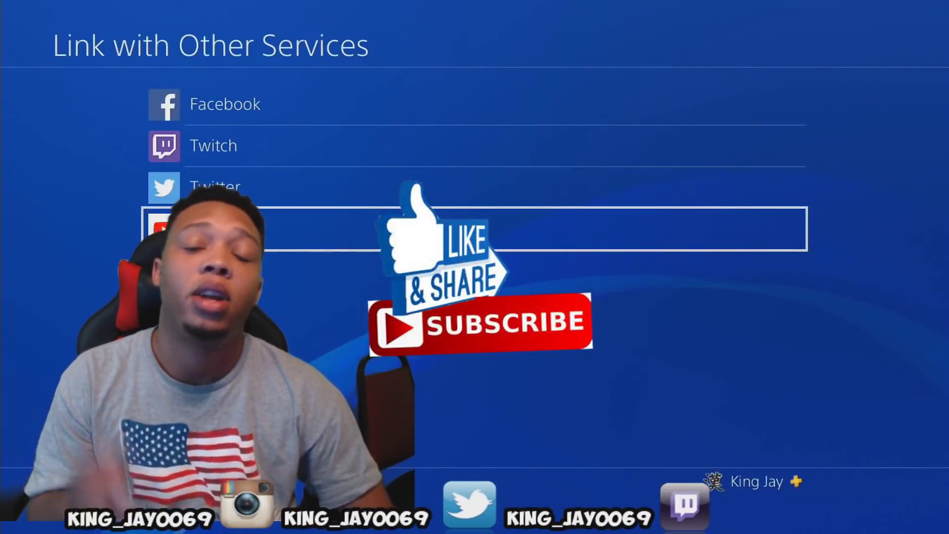
key("Escape")
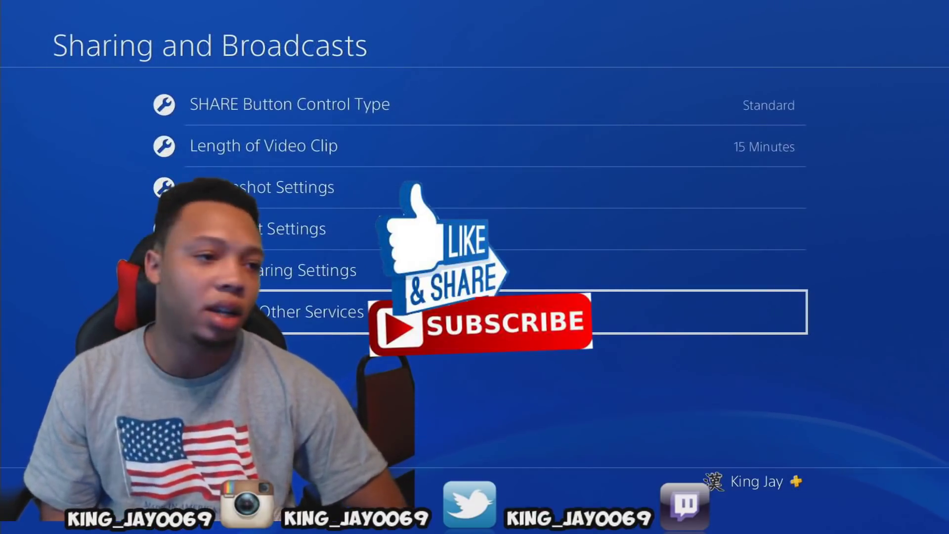
Back out of Settings to the home screen and start Mafia III.
key("Escape")
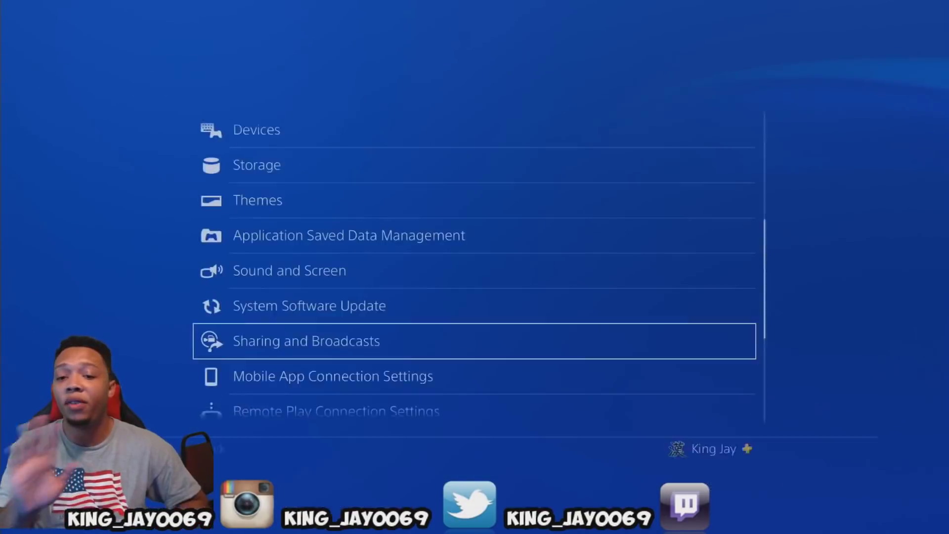
key("Escape")
key("Down")
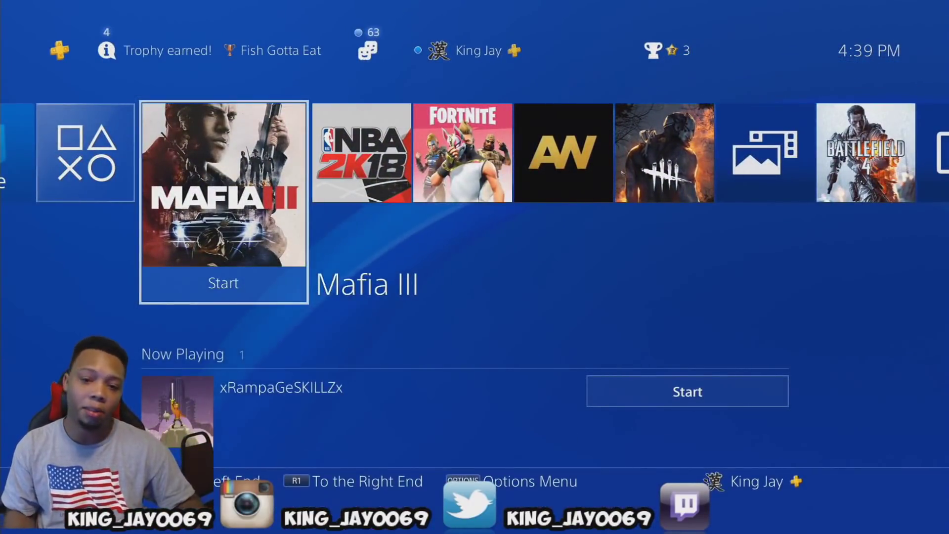
key("Return")
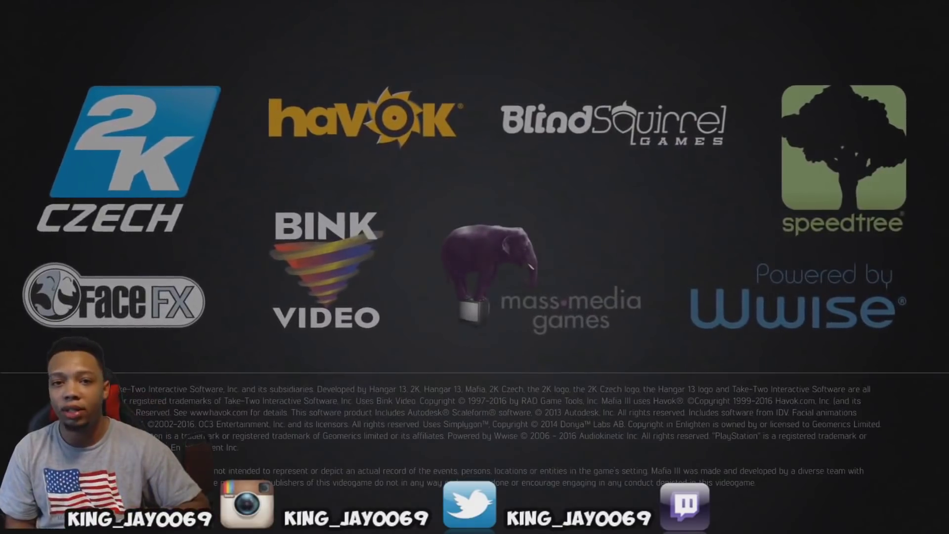
Start Broadcast Gameplay from the SHARE menu with YouTube as the service.
key("F1")
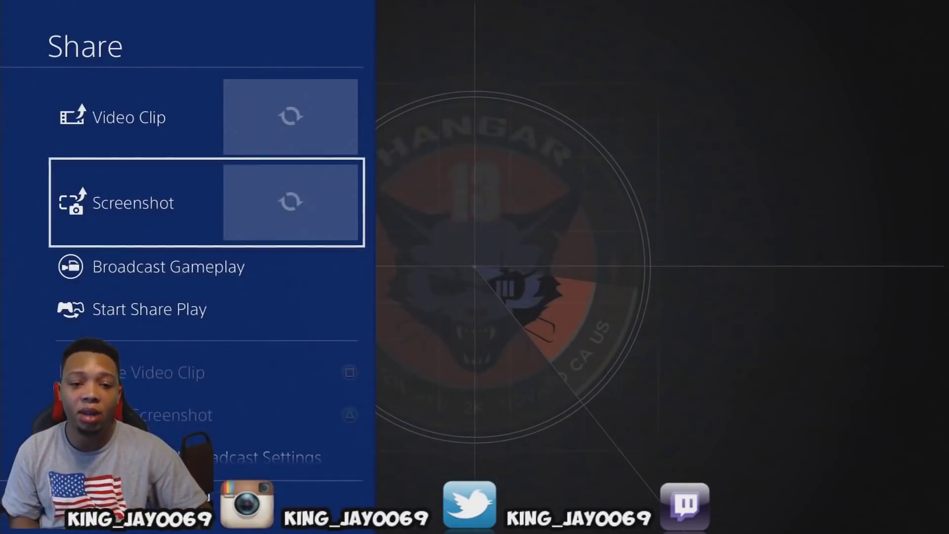
key("Down")
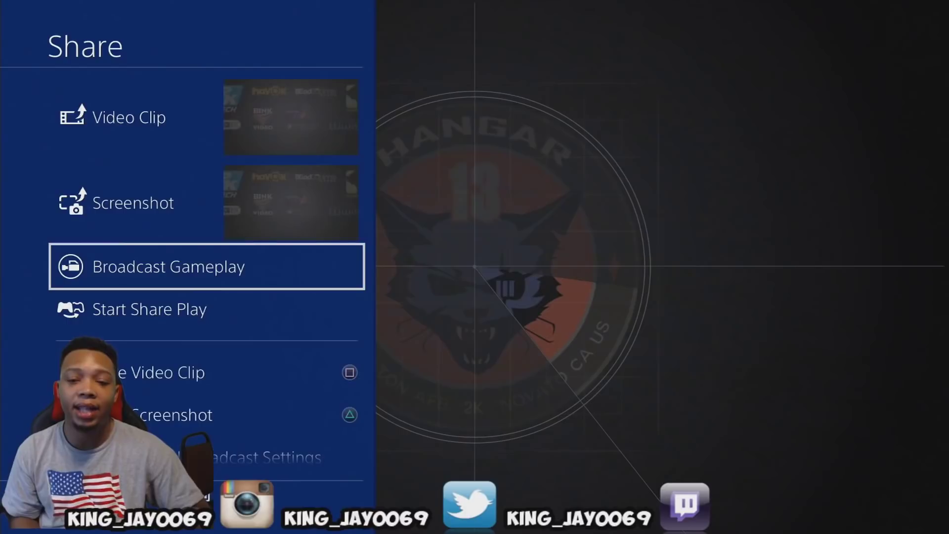
key("Return")
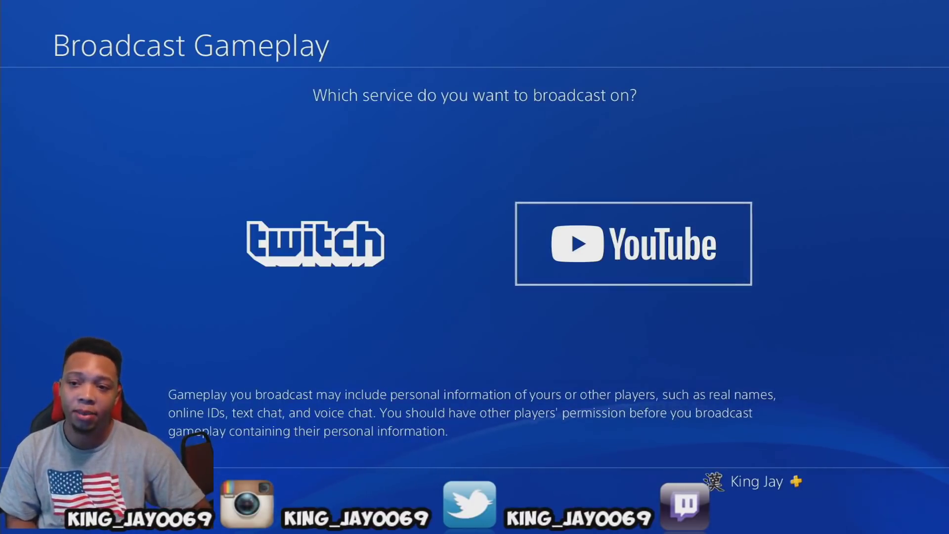
key("Return")
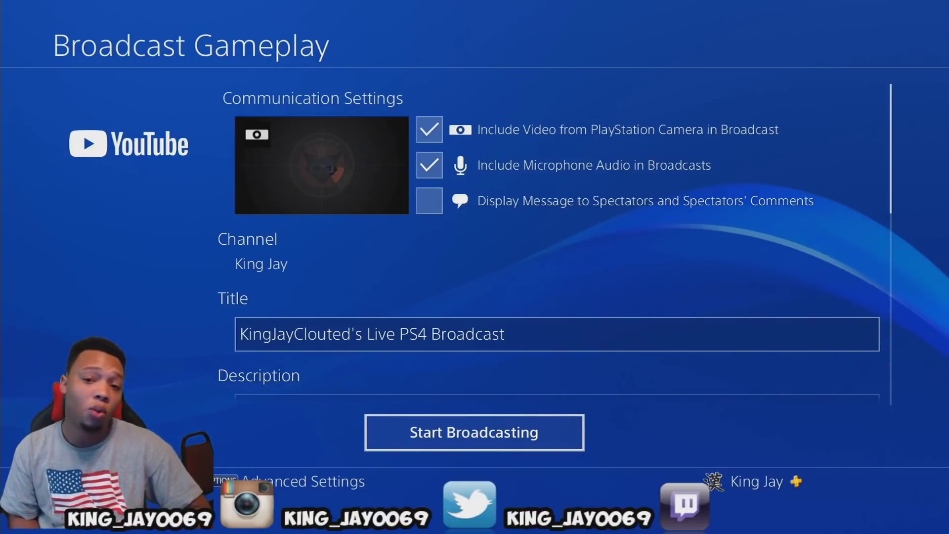
Toggle 'Include Video from PlayStation Camera' off and back on.
key("Up")
key("Up")
key("Up")
key("Up")
key("Up")
key("Up")
key("Up")
key("Up")
key("Up")
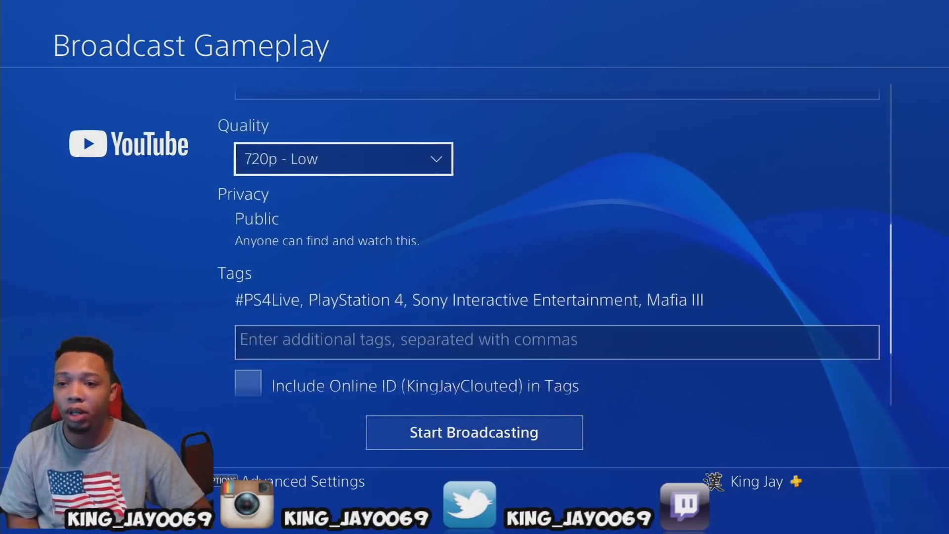
key("Return")
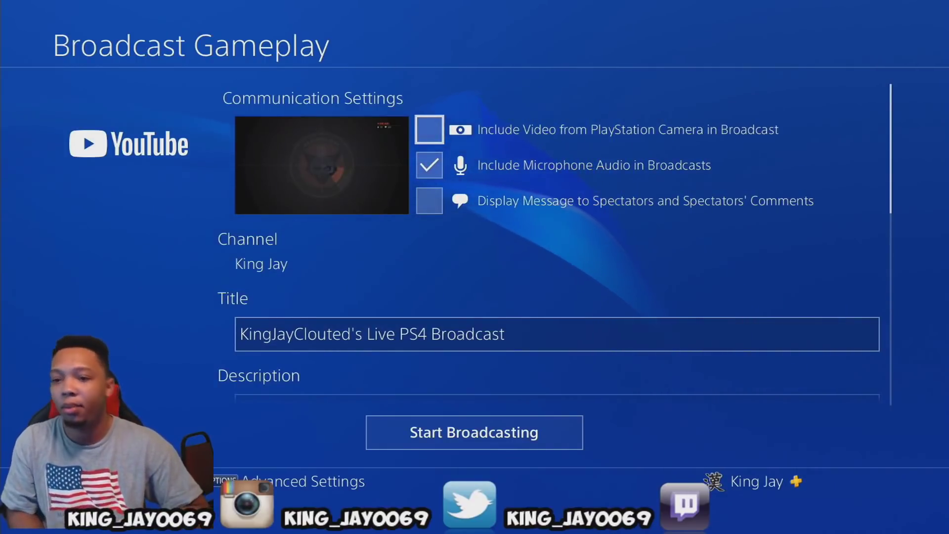
key("Return")
key("Down")
key("Down")
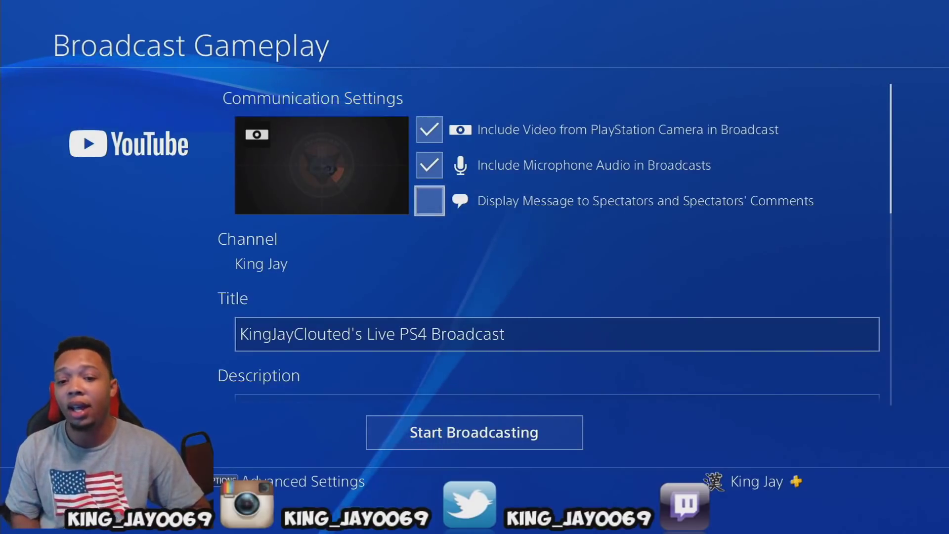
Check the broadcast title and description, ending on the 720p - Low quality setting.
key("Down")
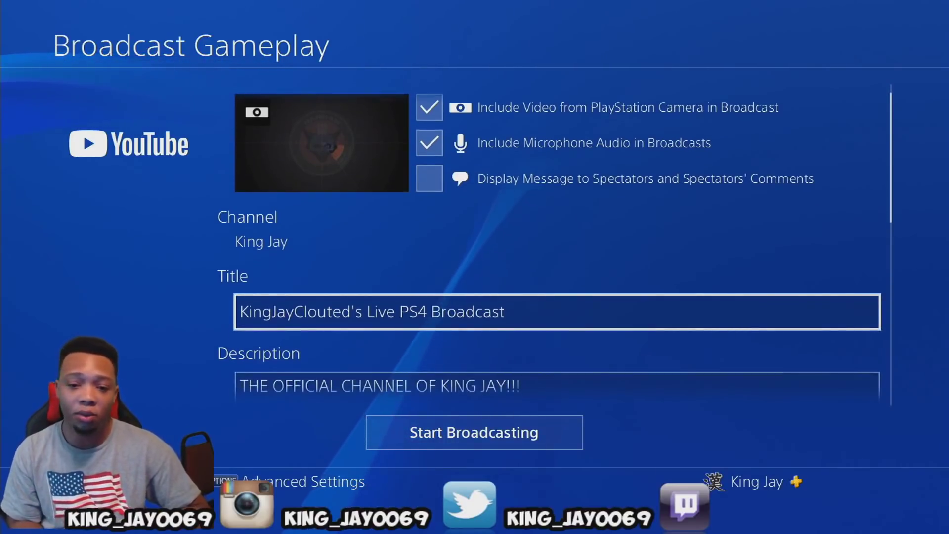
key("Down")
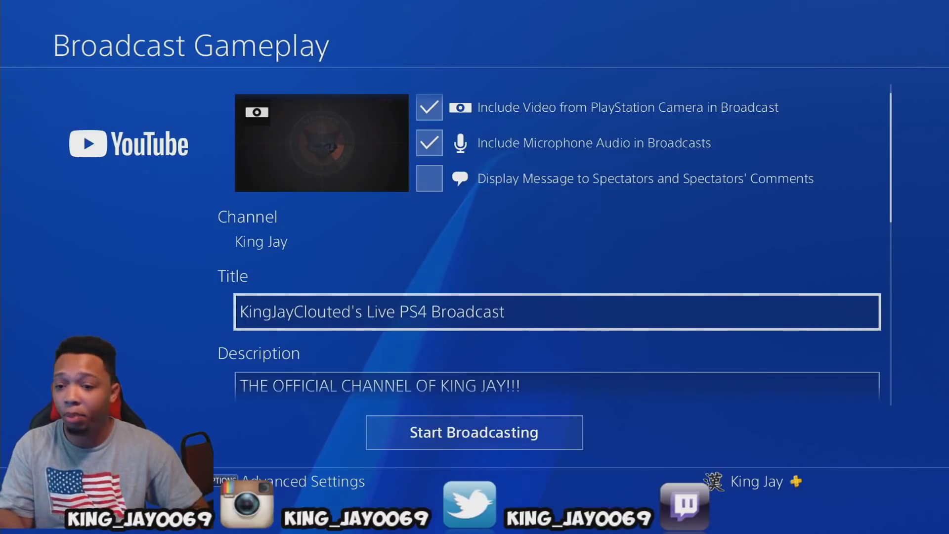
key("Down")
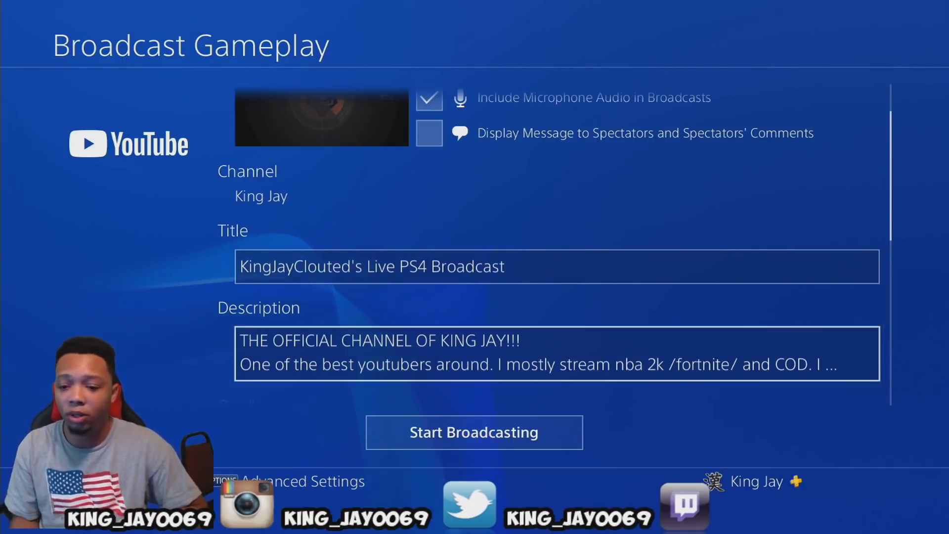
scroll(512, 245, "down", 3)
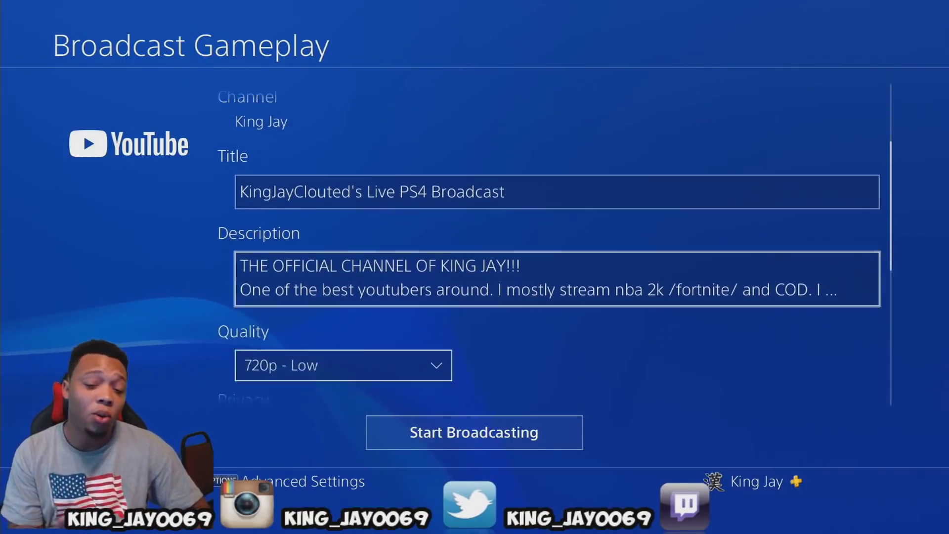
key("Down")
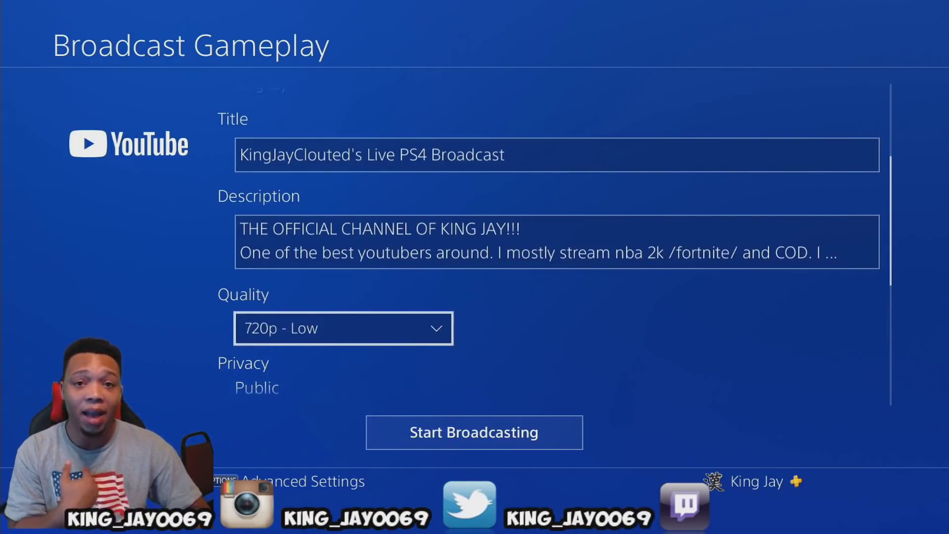
key("Return")
key("Up")
key("Up")
key("Up")
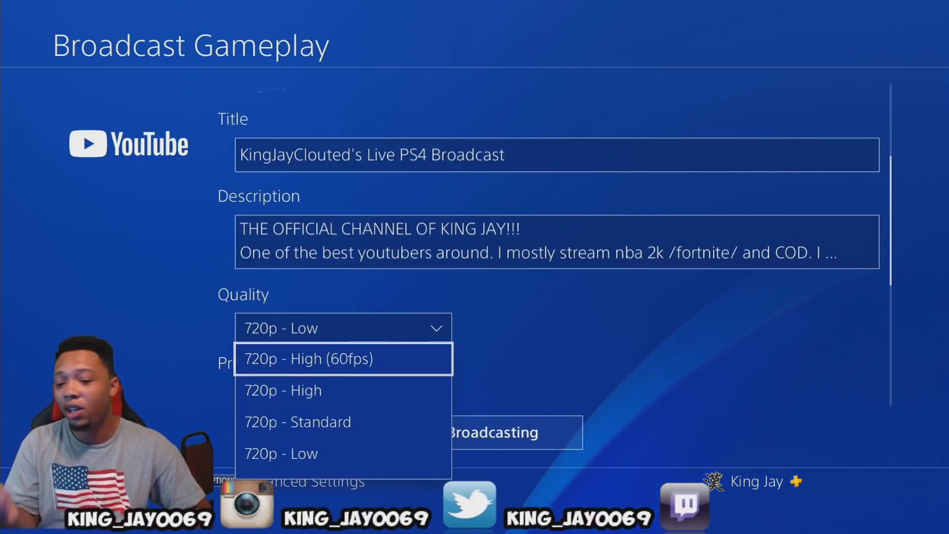
key("Down")
key("Down")
key("Down")
key("Down")
key("Down")
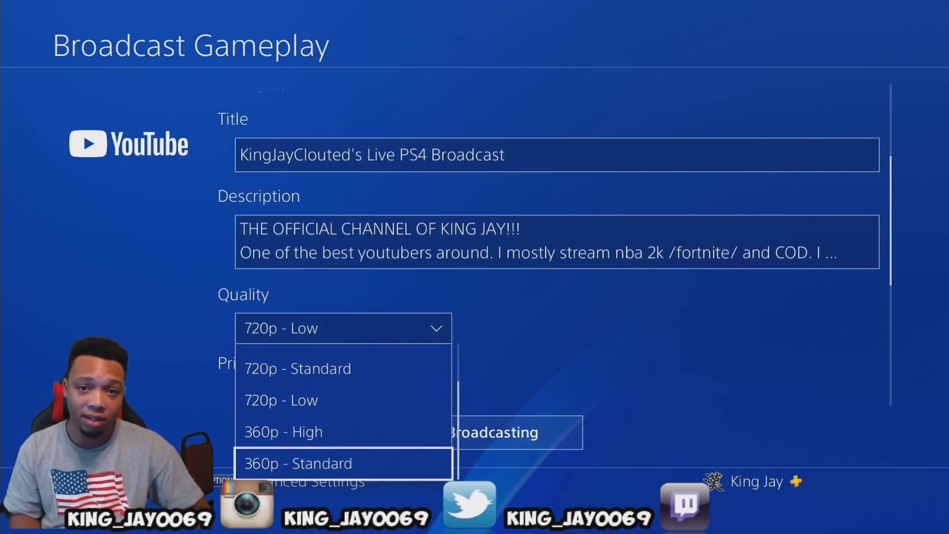
key("Up")
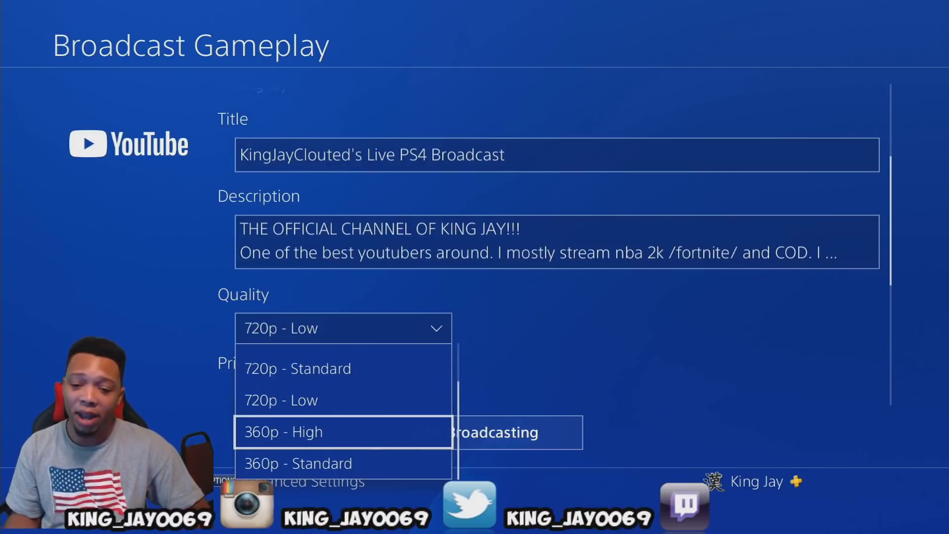
key("Up")
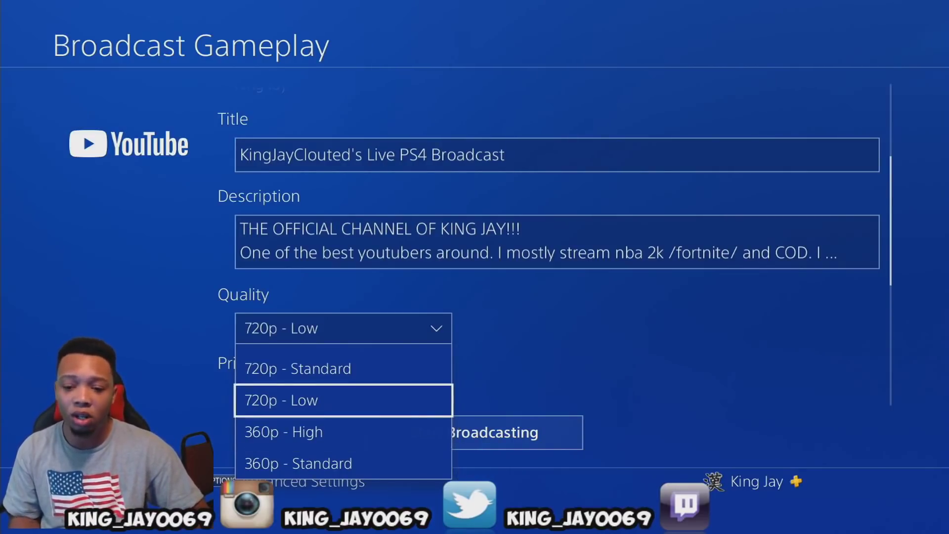
key("Up")
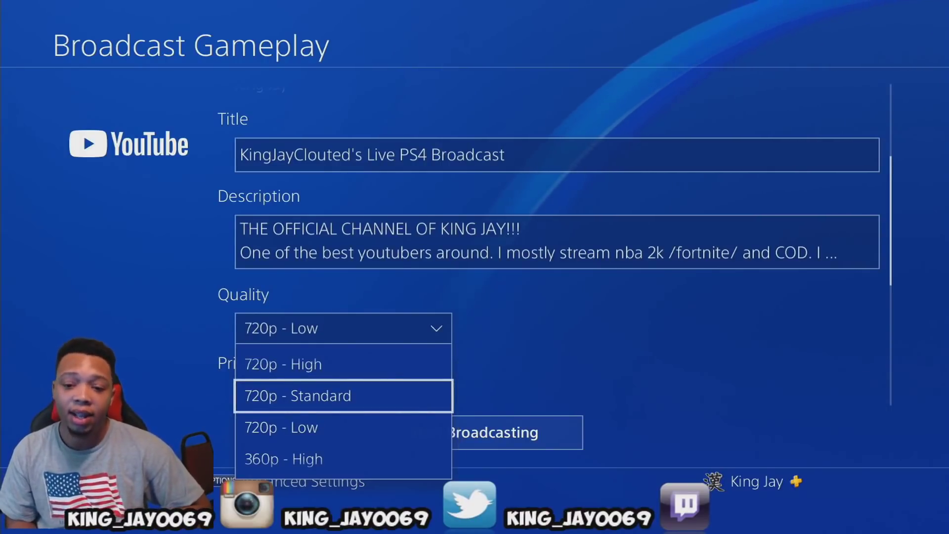
key("Escape")
scroll(554, 247, "down", 3)
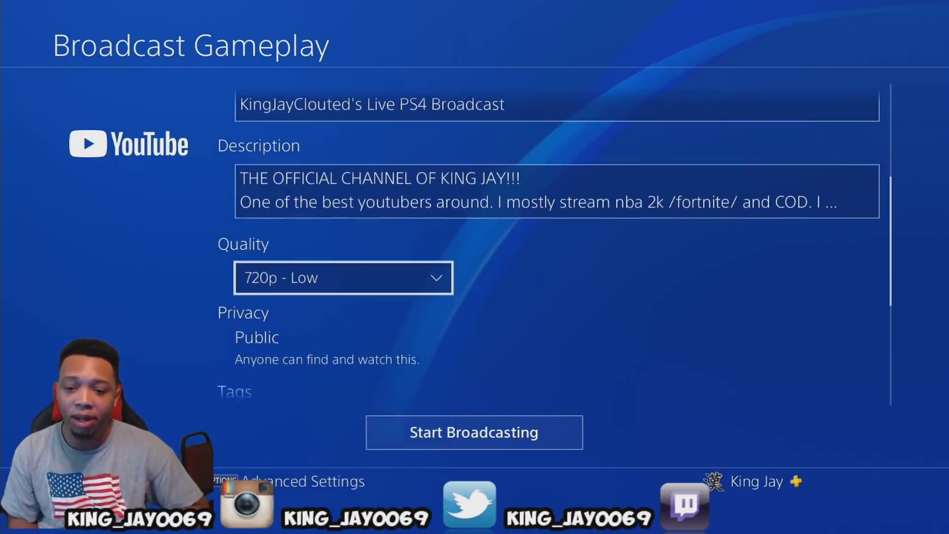
key("Down")
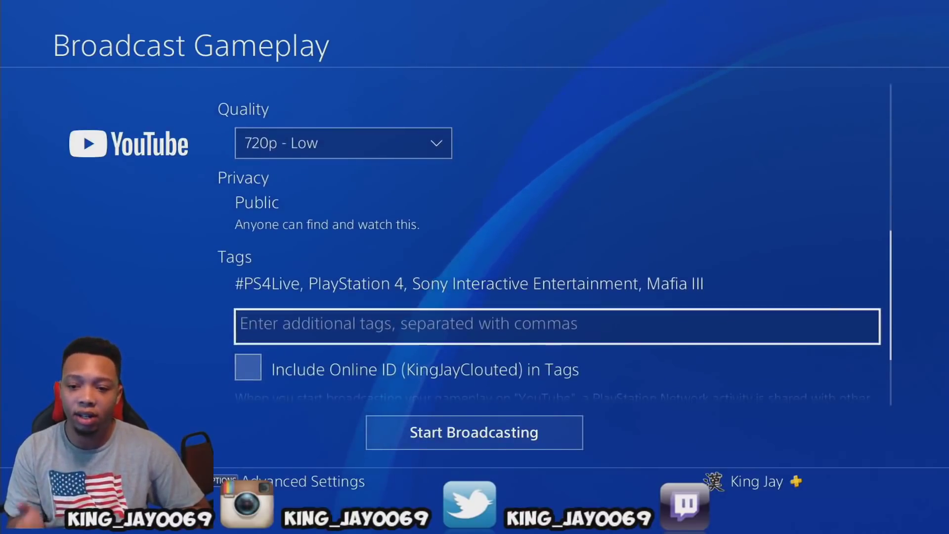
key("Up")
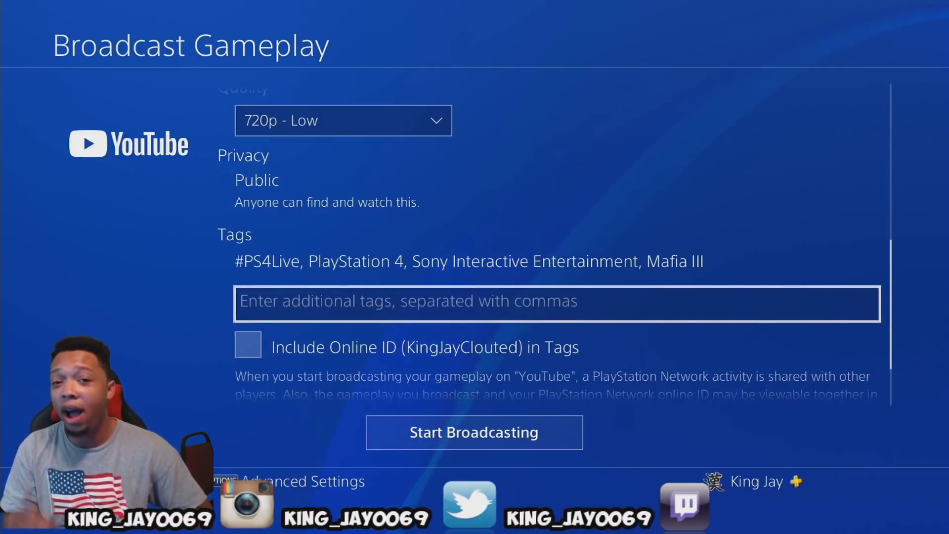
key("Up")
key("Up")
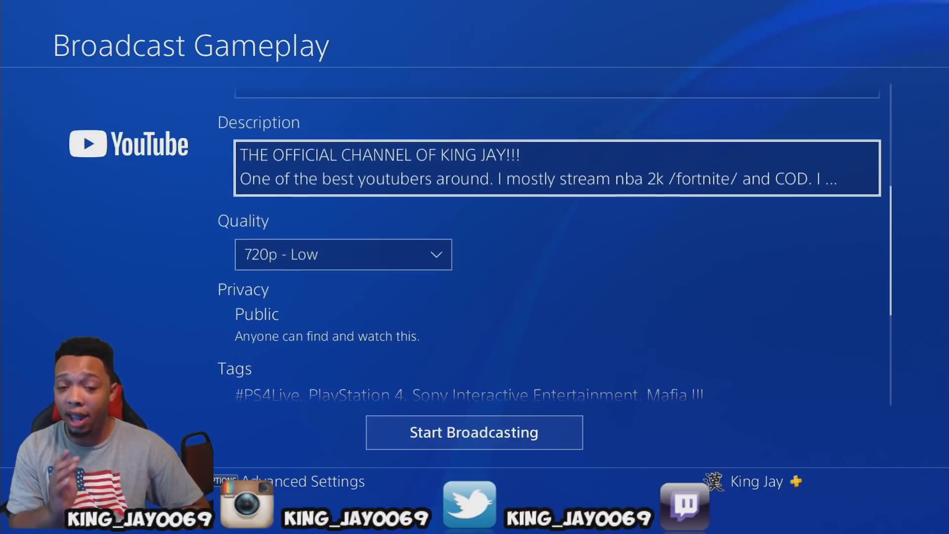
key("Up")
key("Up")
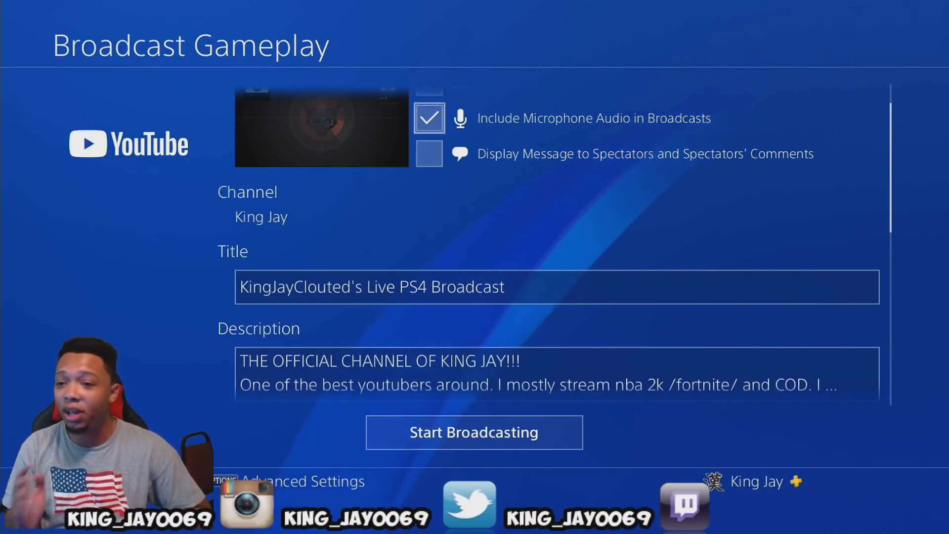
key("Down")
key("Down")
key("Down")
key("Down")
key("Down")
key("Down")
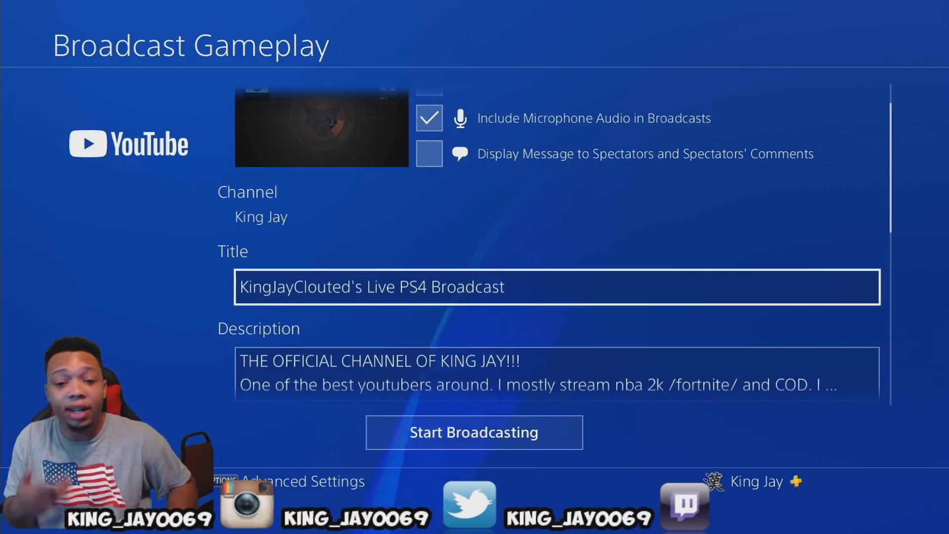
key("Down")
key("Down")
key("Down")
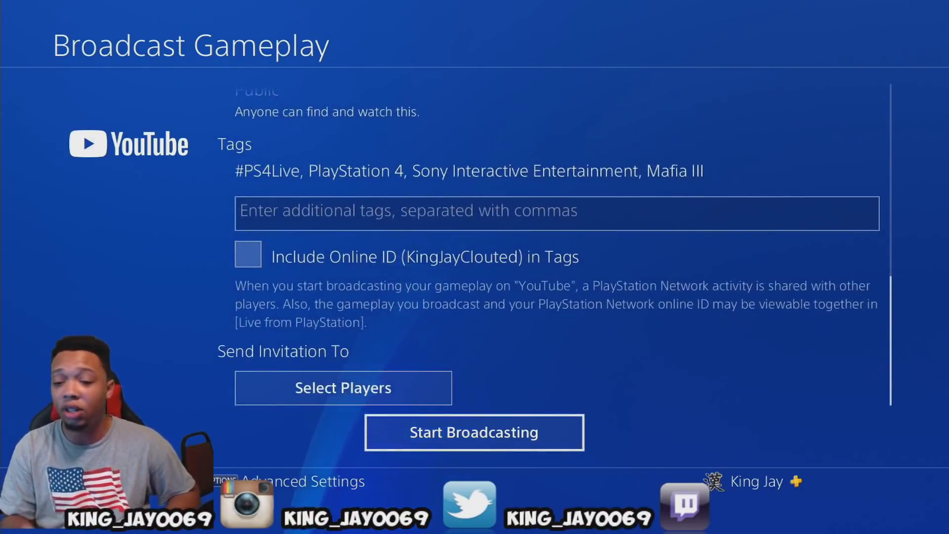
key("Up")
key("Up")
key("Up")
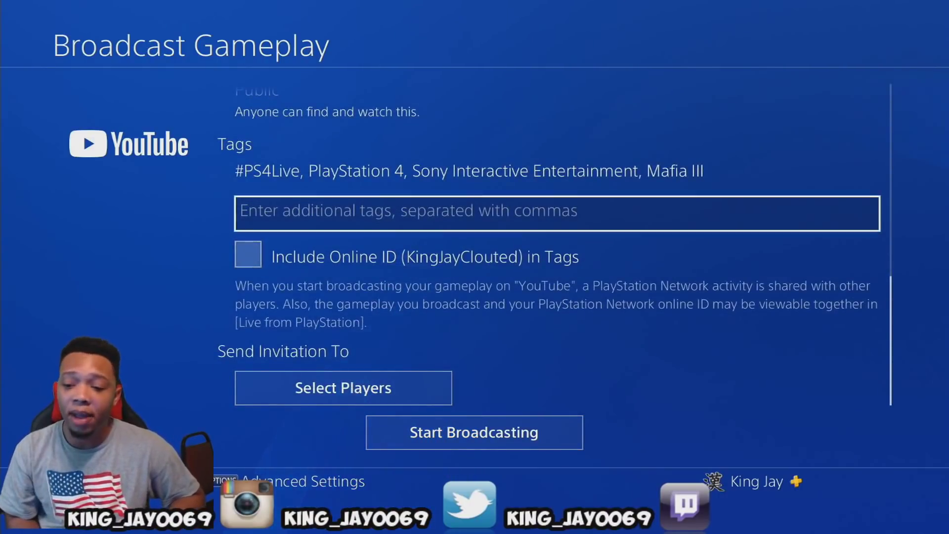
key("Down")
key("Down")
key("Down")
key("Down")
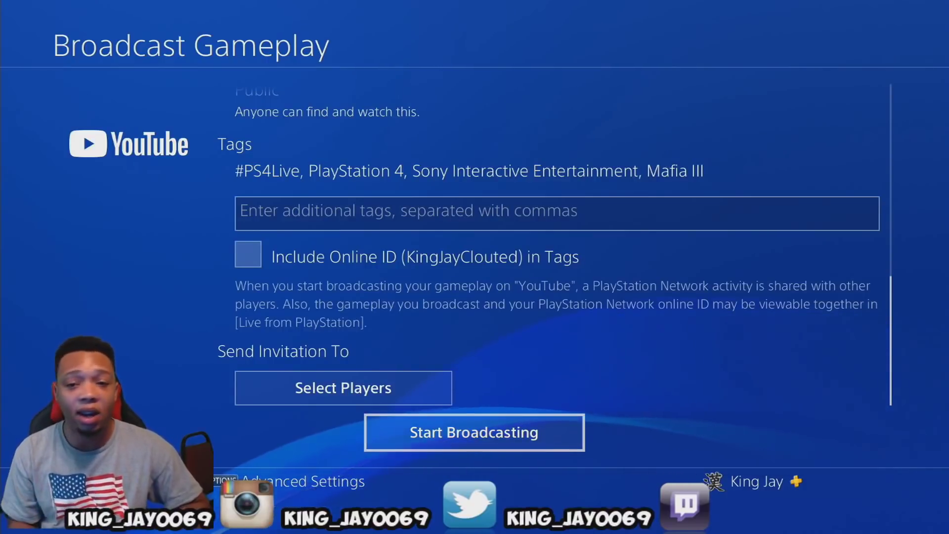
key("Up")
key("Up")
key("Up")
key("Up")
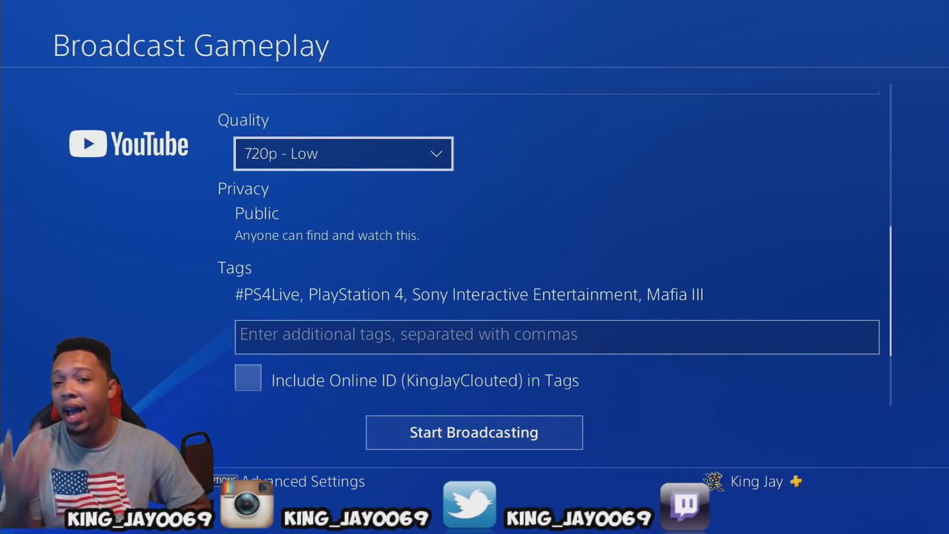
key("Up")
key("Up")
key("Up")
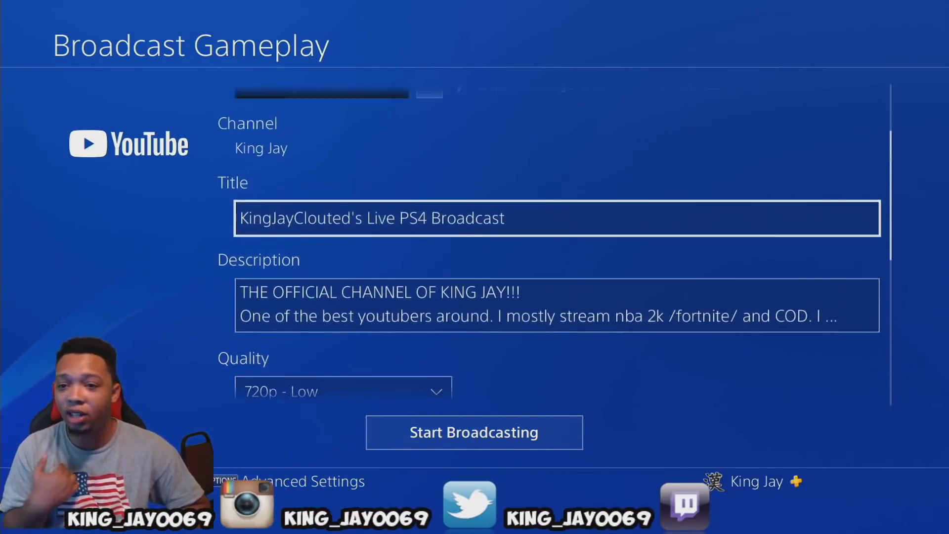